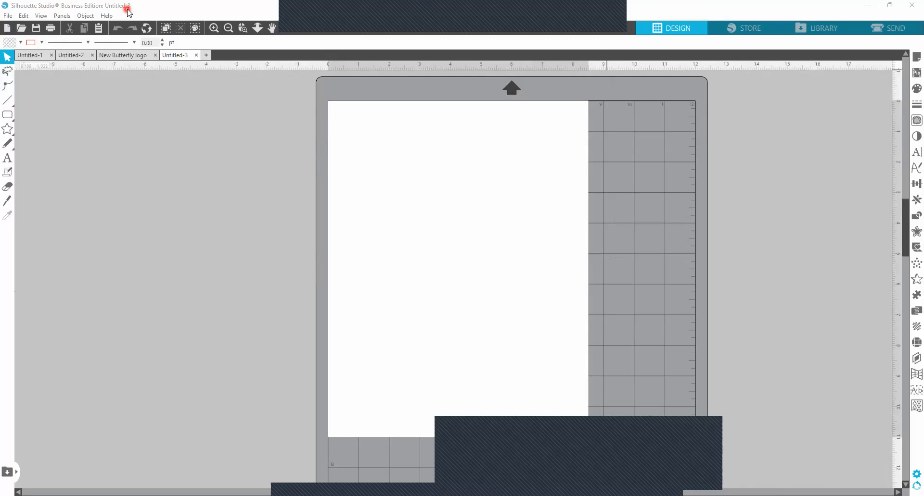
pyautogui.click(169, 5)
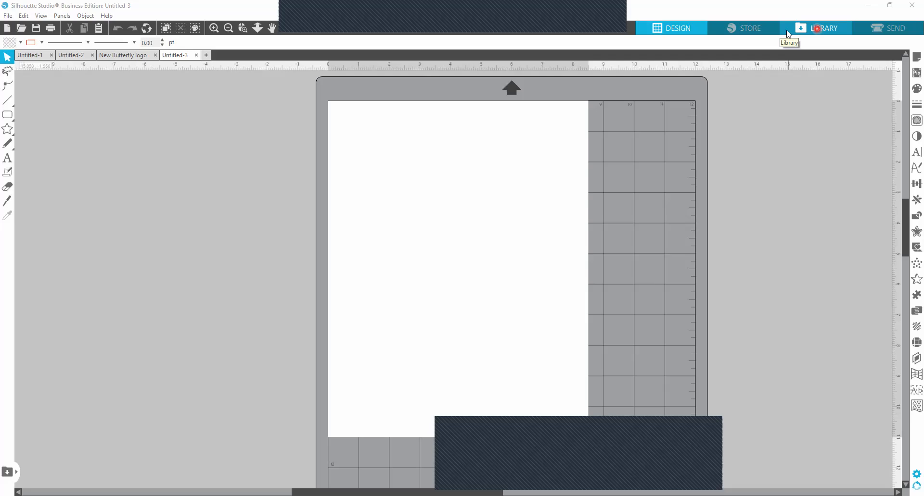
pyautogui.click(10, 16)
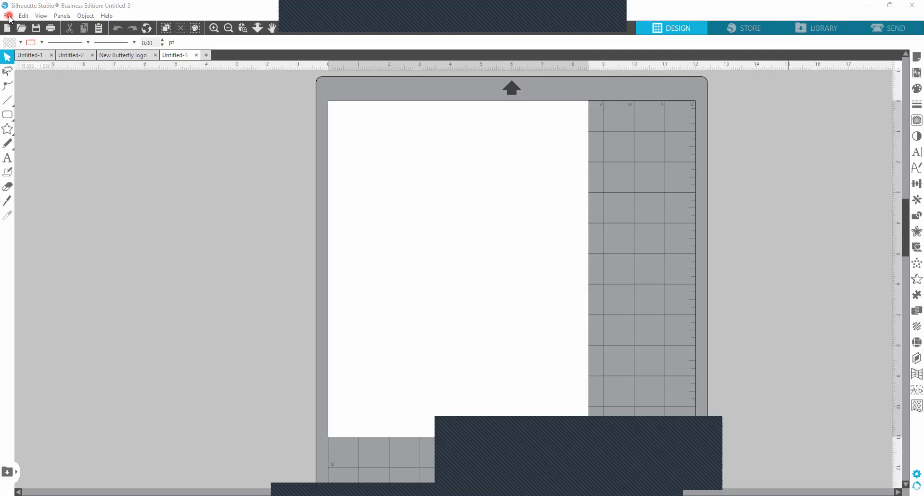
pyautogui.click(749, 28)
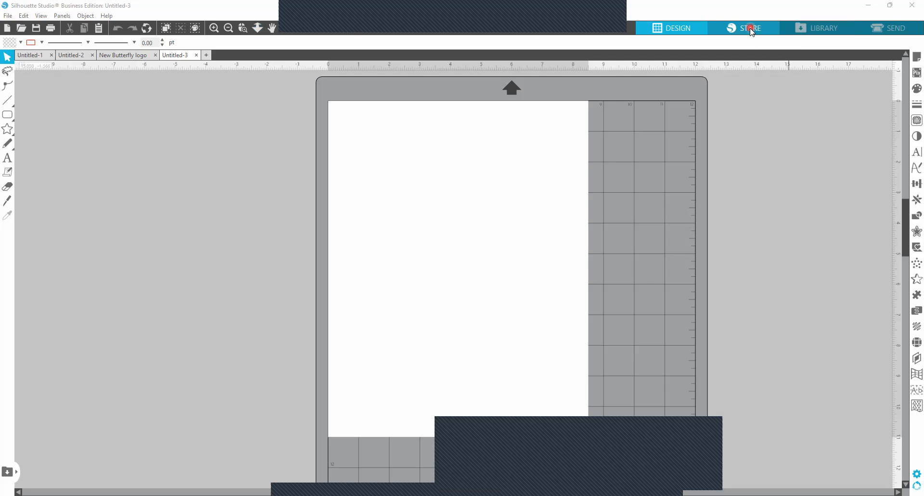
# Step: Close the blank Untitled-3 drawing, check the other open drawings, and start a fresh blank drawing
pyautogui.click(196, 55)
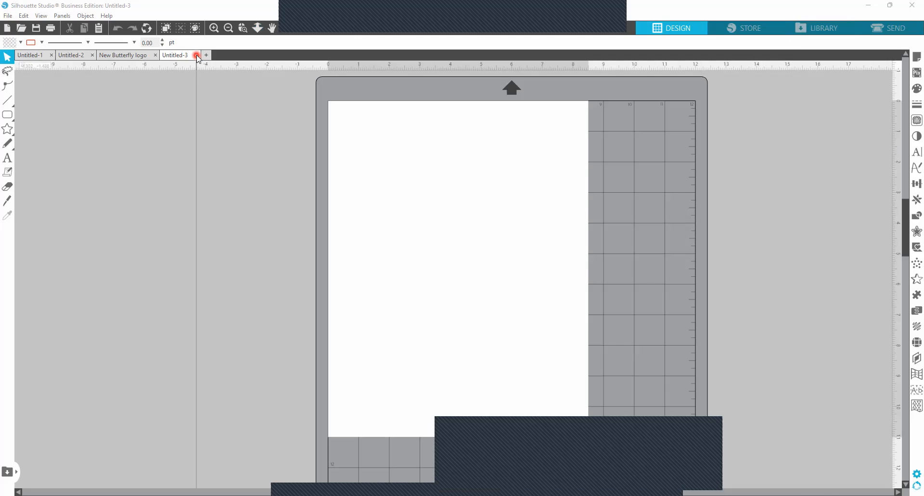
pyautogui.click(162, 56)
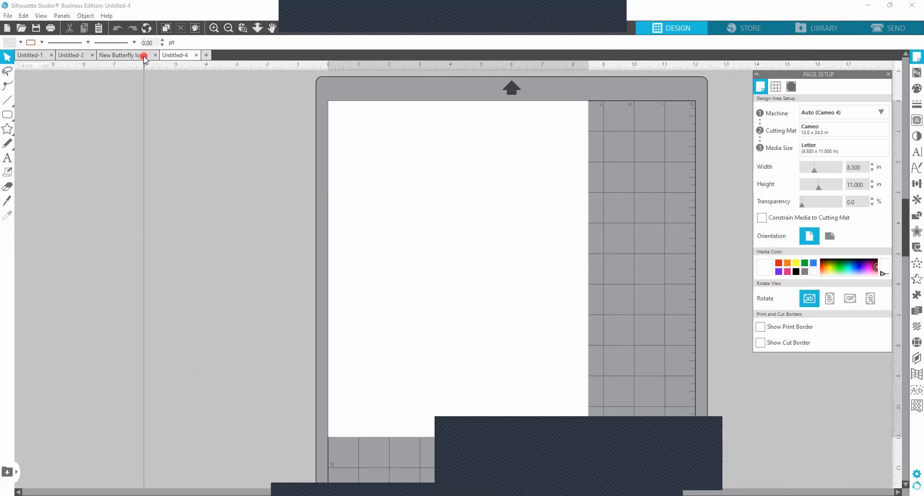
pyautogui.click(76, 56)
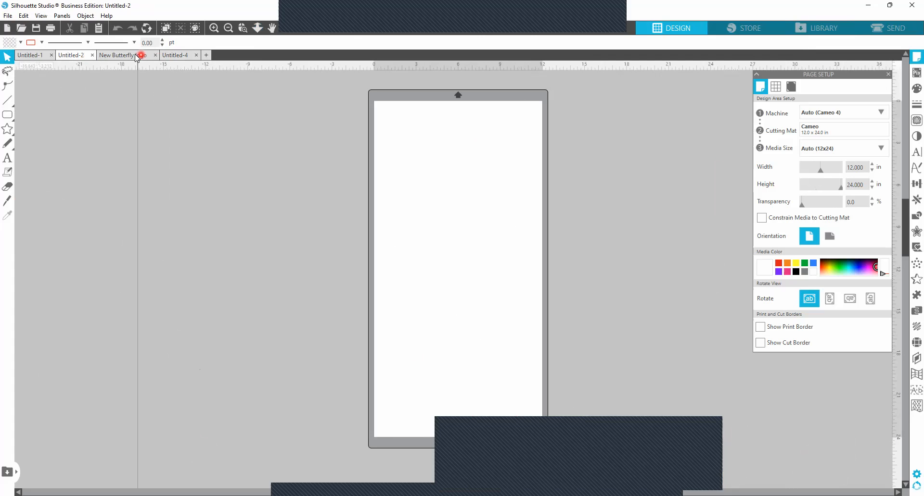
pyautogui.click(195, 55)
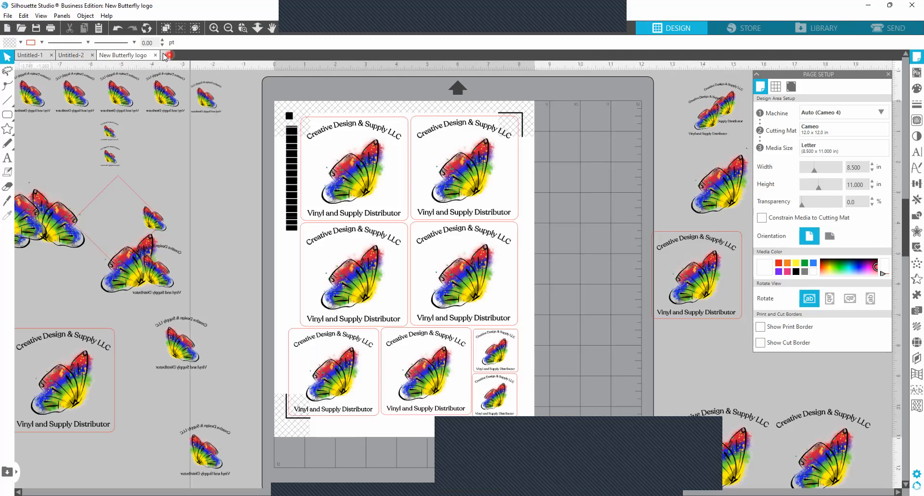
pyautogui.click(163, 56)
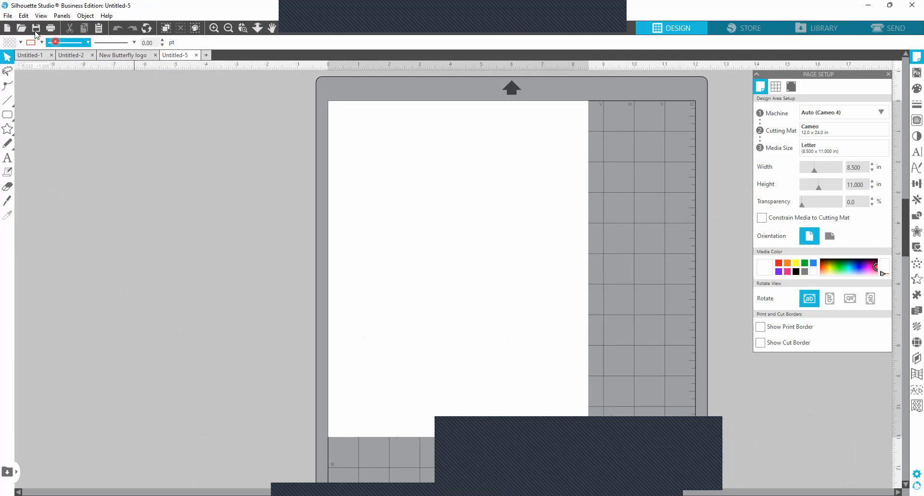
# Step: Examine the Save As options for storing the drawing on the hard drive or in the library
pyautogui.click(10, 16)
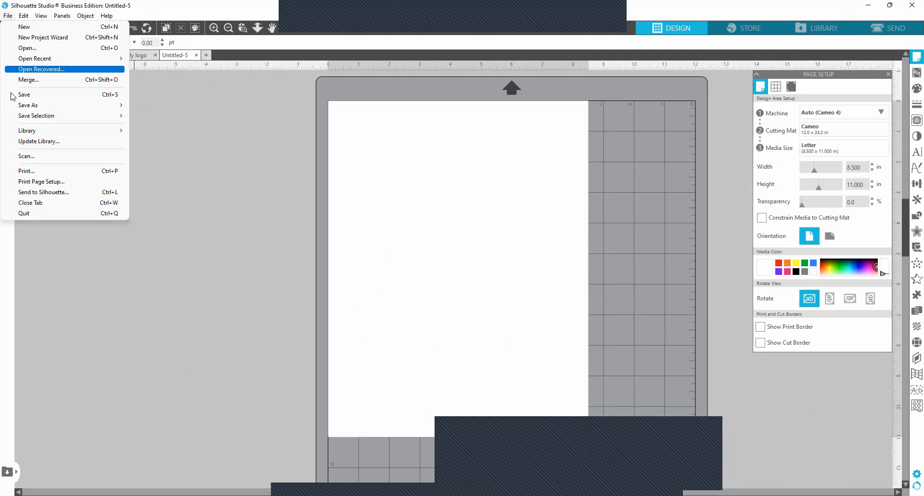
pyautogui.moveTo(28, 106)
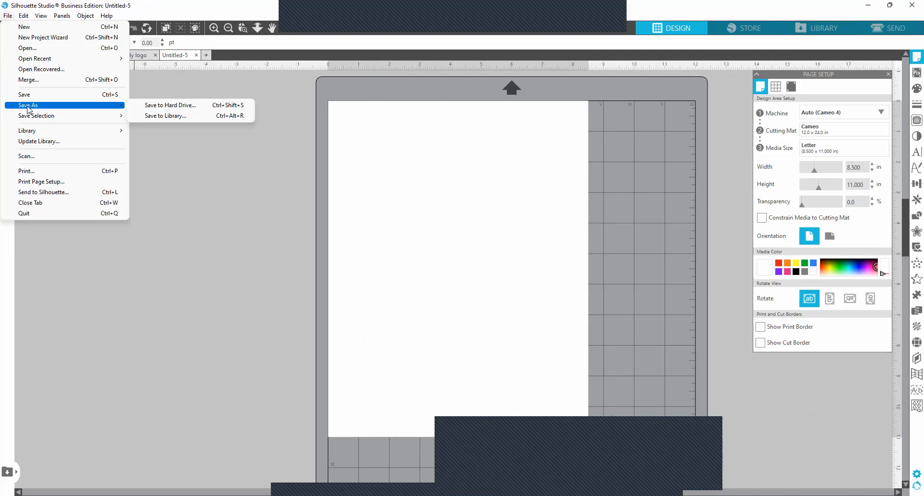
pyautogui.click(168, 115)
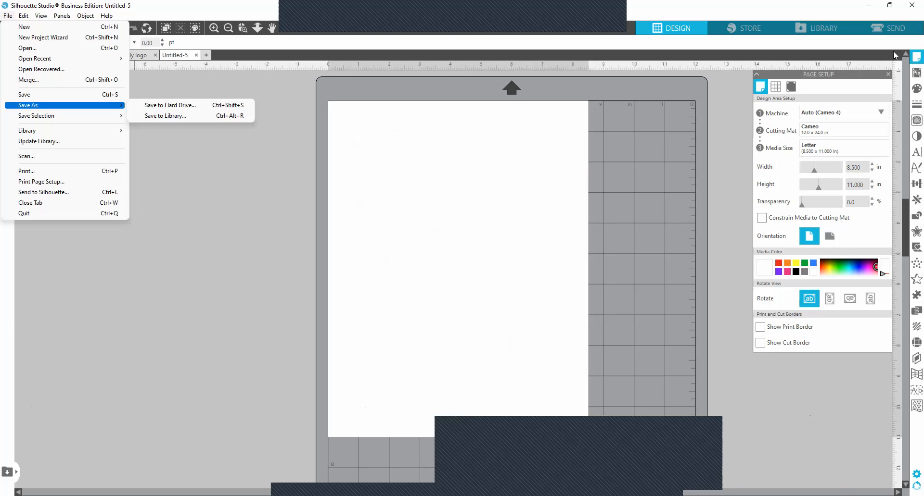
# Step: Look through all files and the Favorites in the design library, and return to the drawing
pyautogui.click(826, 28)
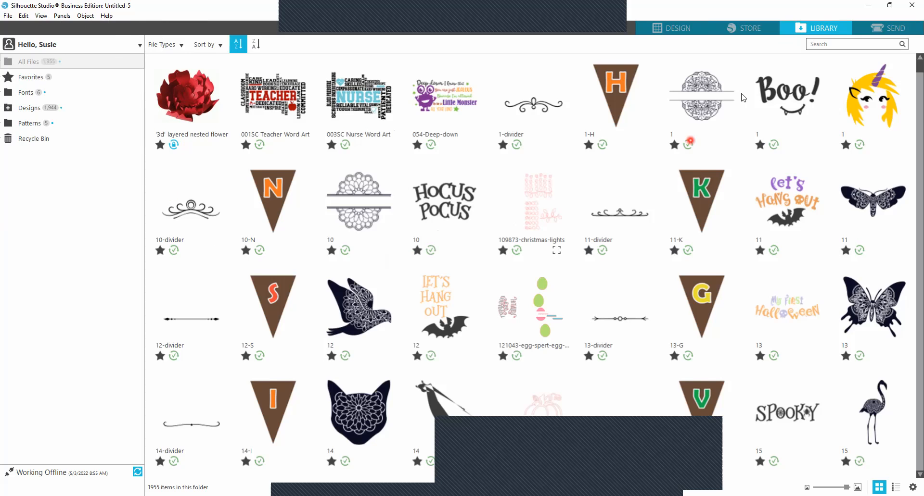
pyautogui.scroll(-2, 743, 98)
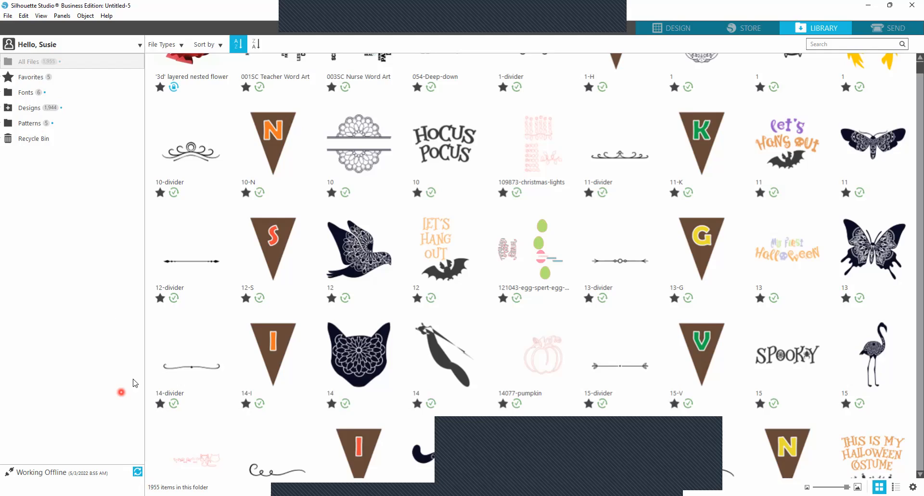
pyautogui.click(31, 78)
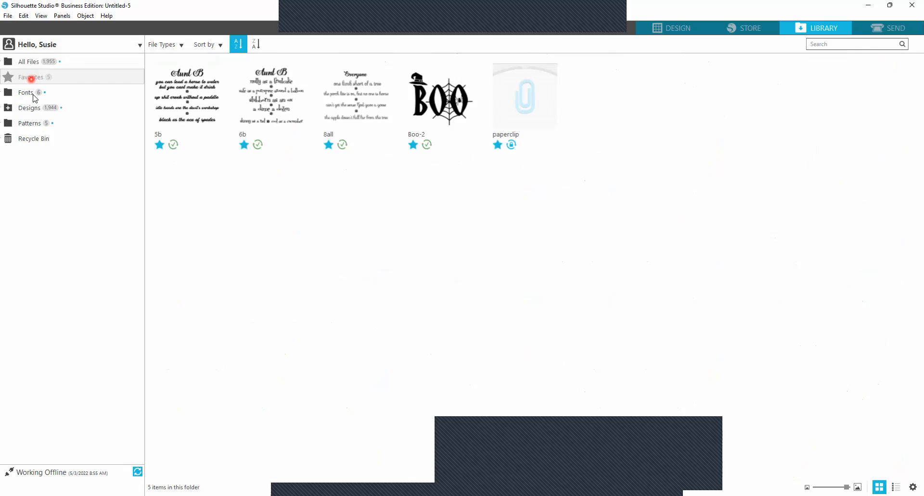
pyautogui.click(27, 60)
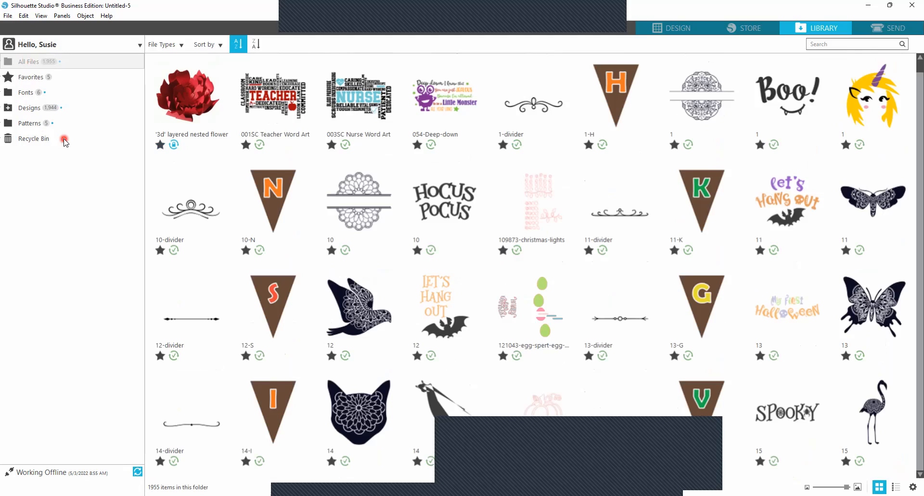
pyautogui.click(681, 31)
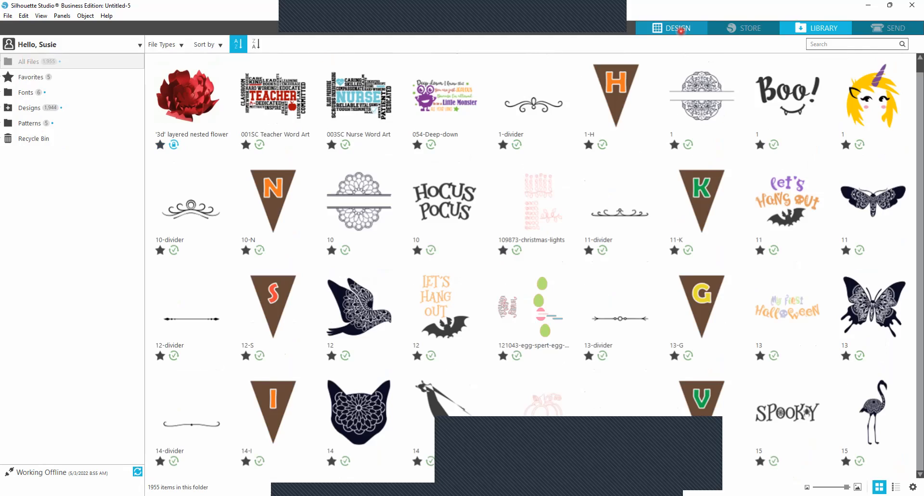
pyautogui.click(11, 471)
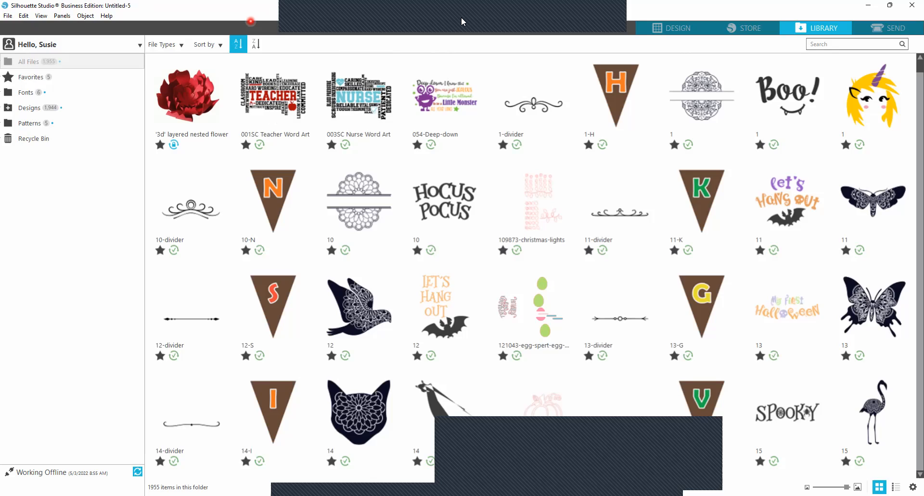
pyautogui.click(676, 31)
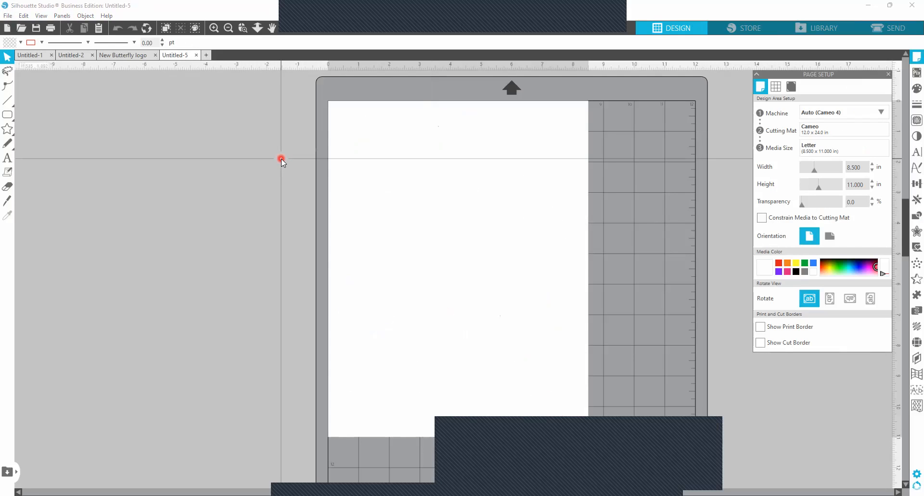
# Step: Draw a star about 3.52 by 3.66 in on the upper part of the page and look at the other preset shapes
pyautogui.click(7, 129)
pyautogui.moveTo(437, 178); pyautogui.dragTo(420, 237)
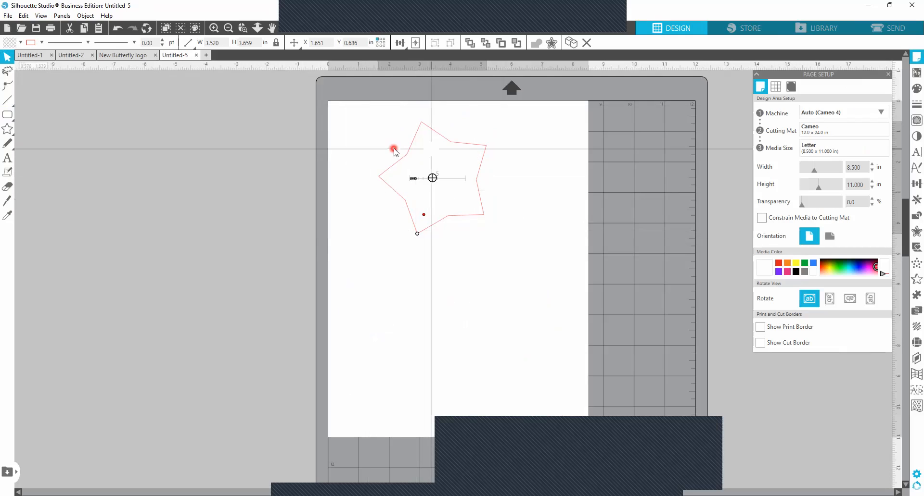
pyautogui.click(8, 133)
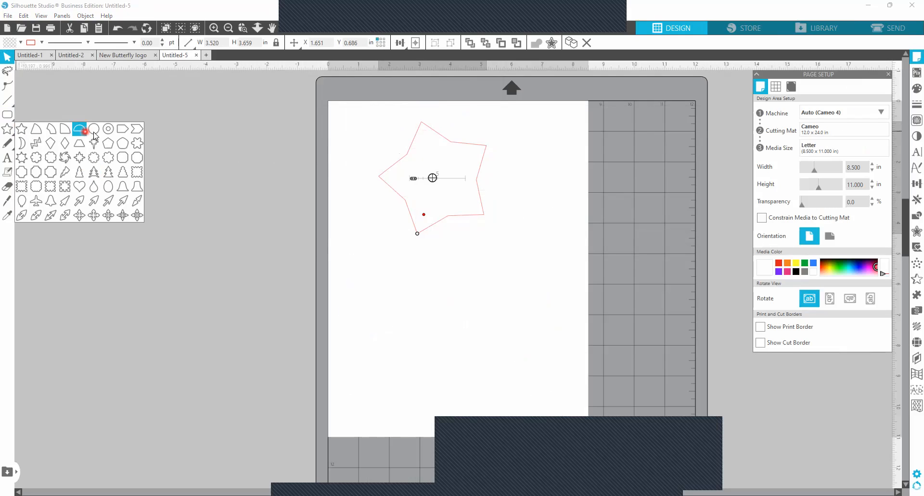
pyautogui.click(122, 179)
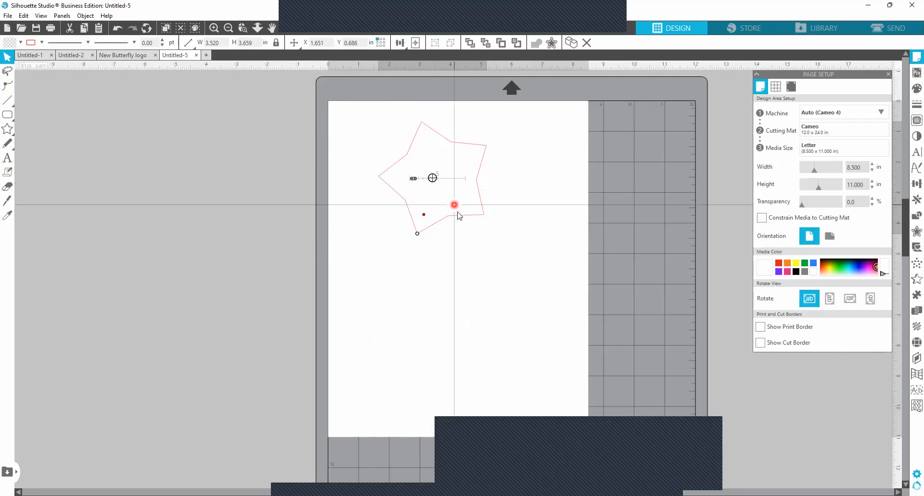
# Step: Move the star toward the page's upper-left corner, and center it on the page
pyautogui.moveTo(457, 217); pyautogui.dragTo(420, 203)
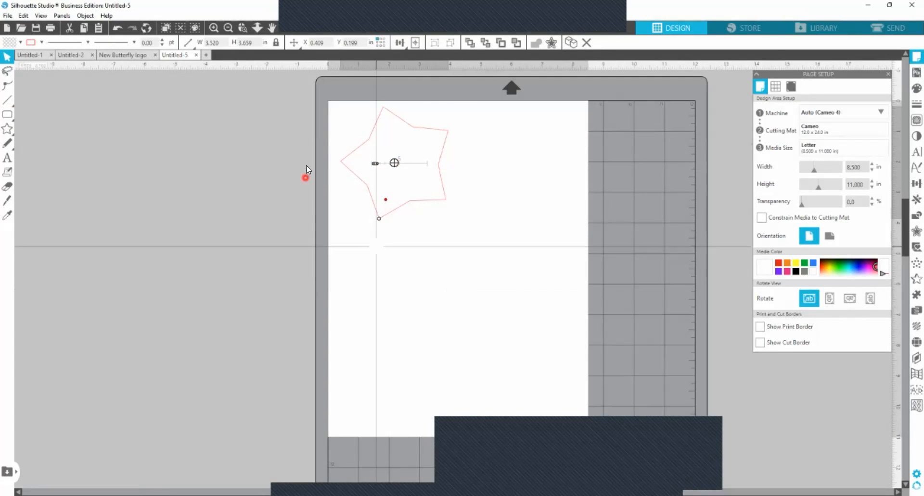
pyautogui.click(294, 43)
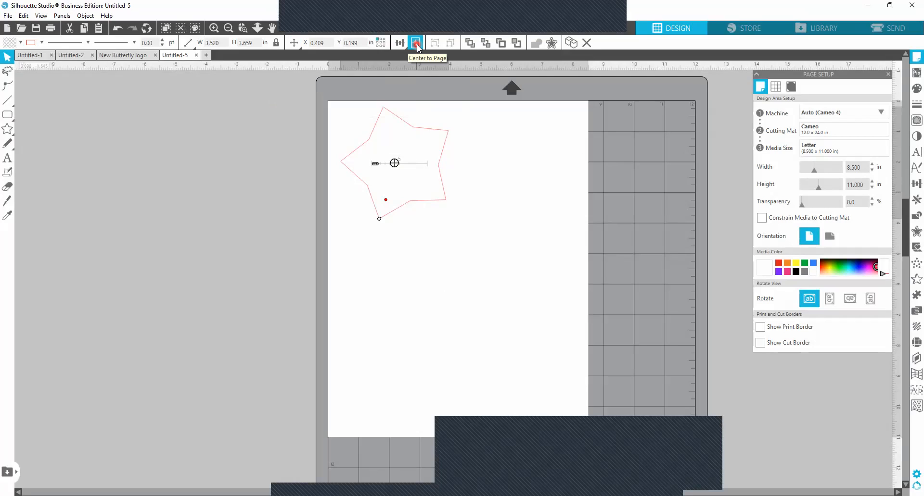
pyautogui.click(417, 44)
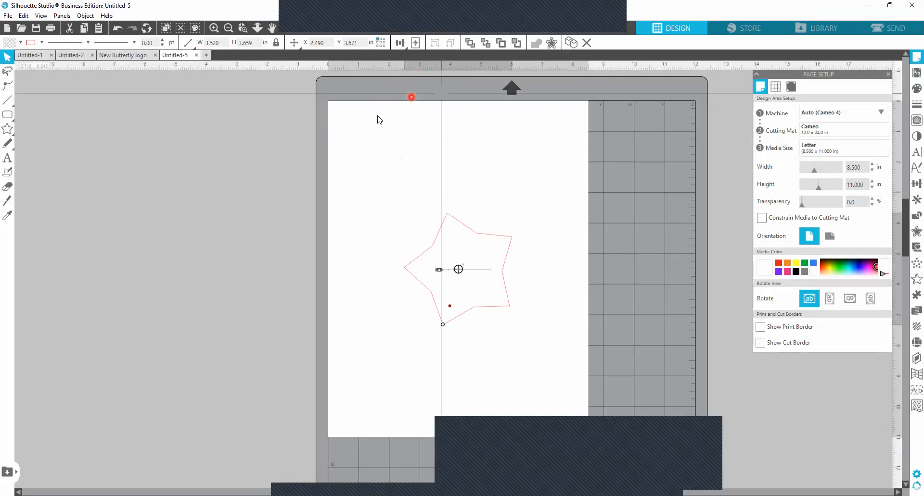
# Step: Set the cutting mat to Cameo 12 x 12 in and the media size to Auto (12x12)
pyautogui.click(839, 133)
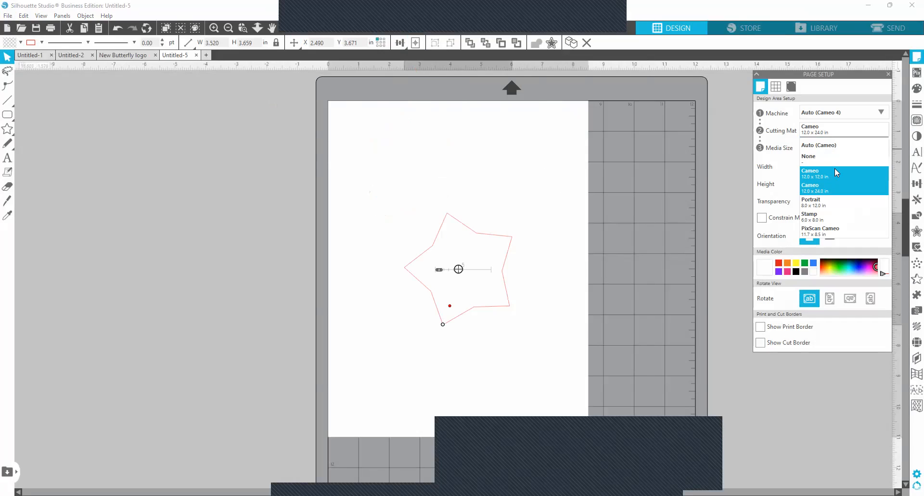
pyautogui.click(834, 171)
pyautogui.click(843, 152)
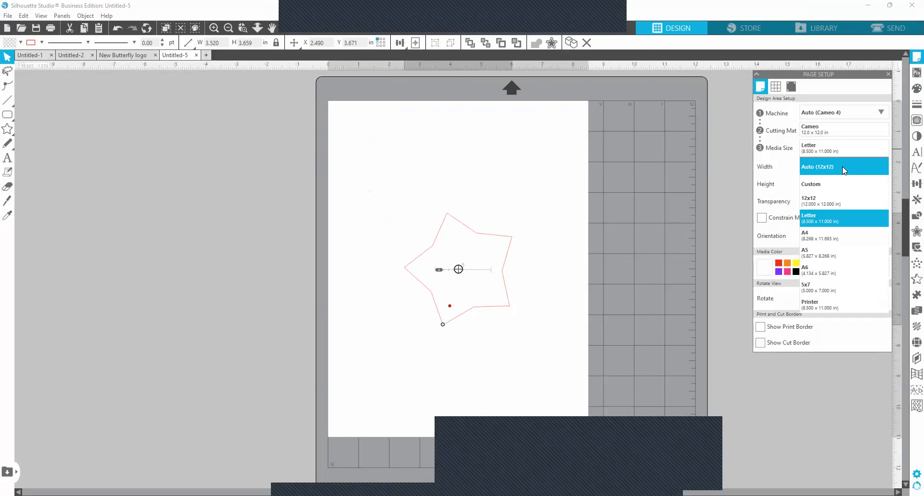
pyautogui.click(842, 167)
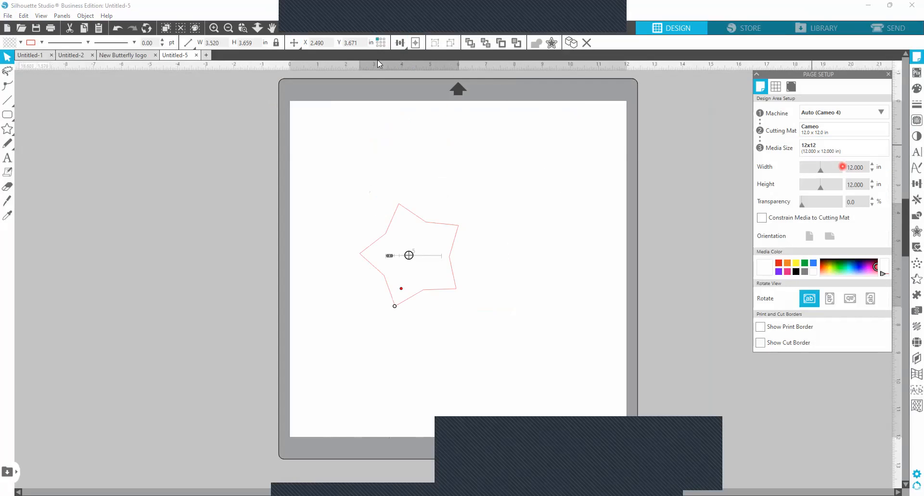
# Step: Center the star on the resized page, and move it near the page's upper-left corner
pyautogui.click(415, 43)
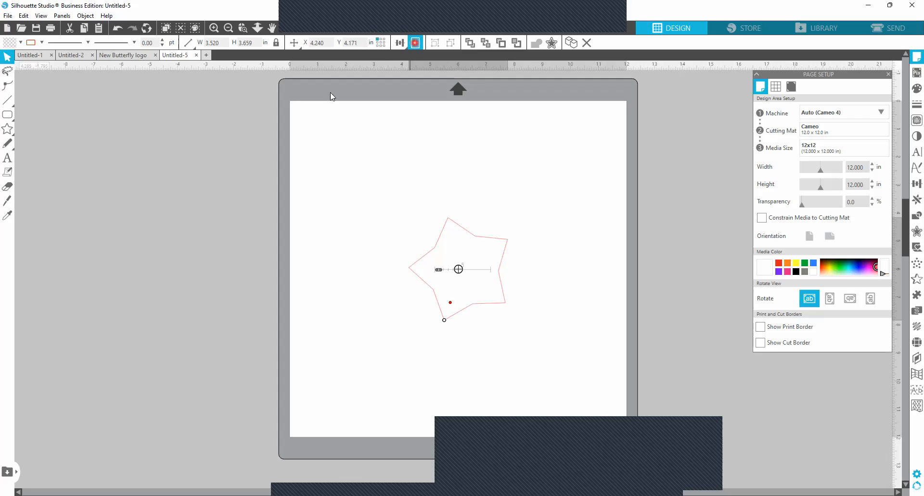
pyautogui.click(215, 221)
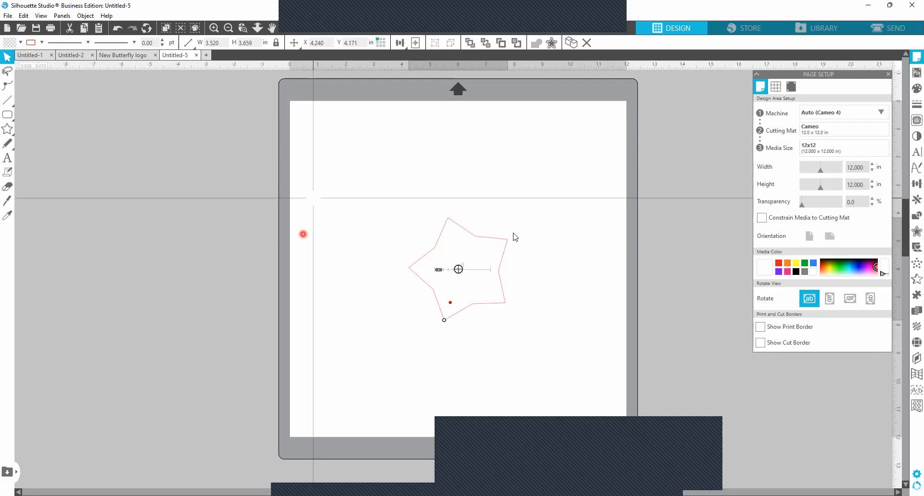
pyautogui.moveTo(495, 241); pyautogui.dragTo(384, 131)
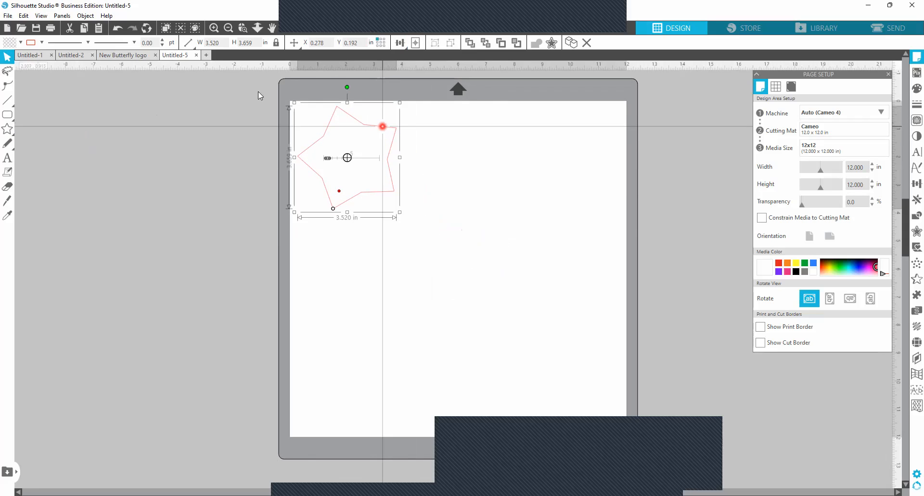
# Step: Replicate the star with the Fill Page option to cover the 12 x 12 in page with copies
pyautogui.click(63, 16)
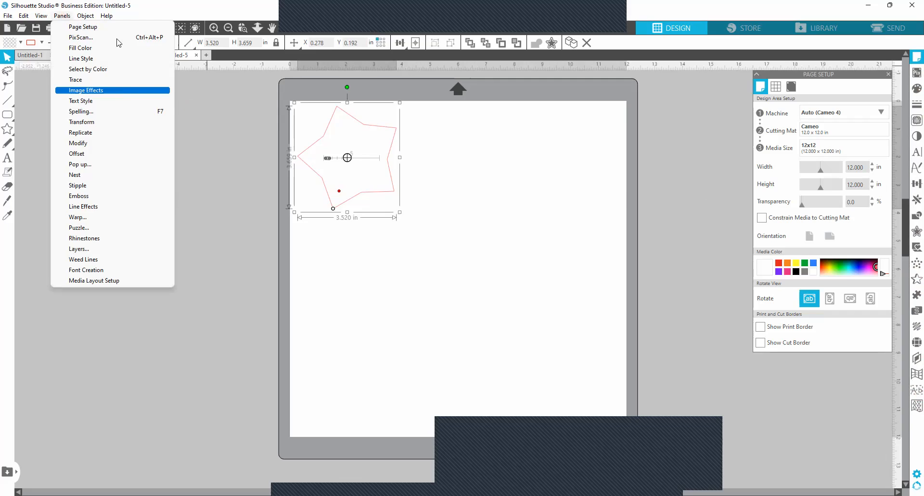
pyautogui.click(92, 134)
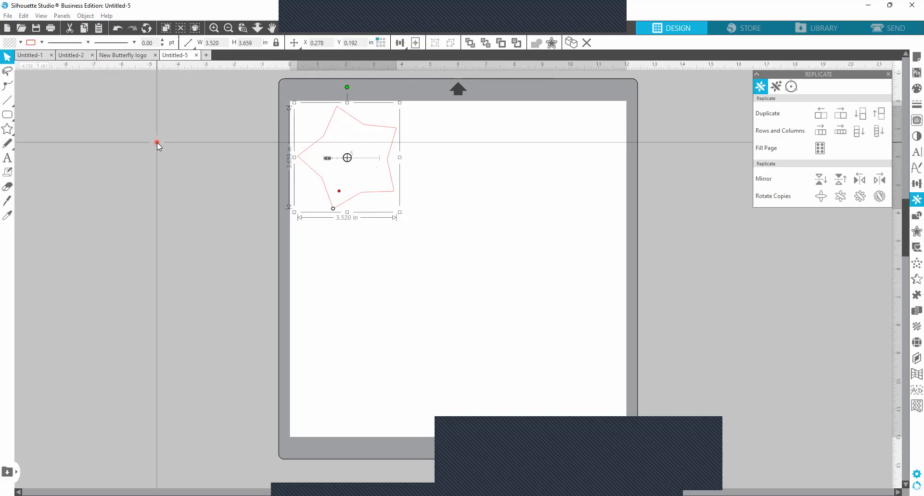
pyautogui.click(157, 142)
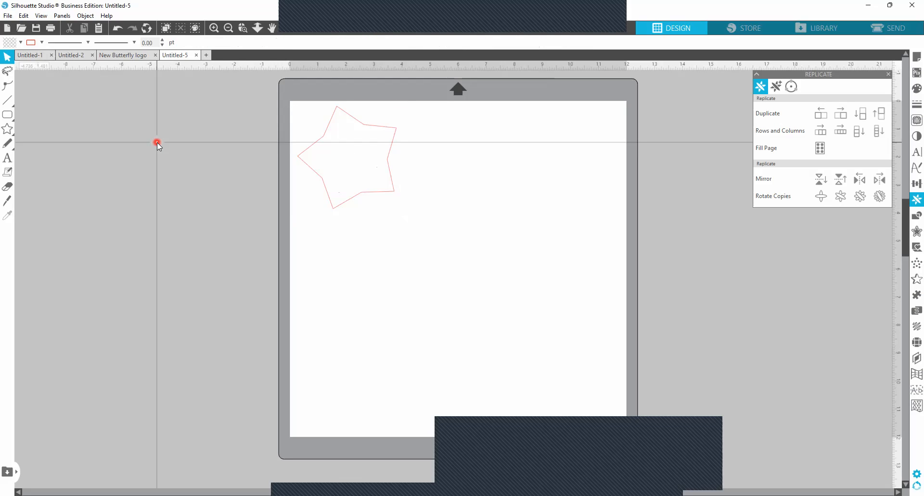
pyautogui.click(819, 155)
pyautogui.click(818, 156)
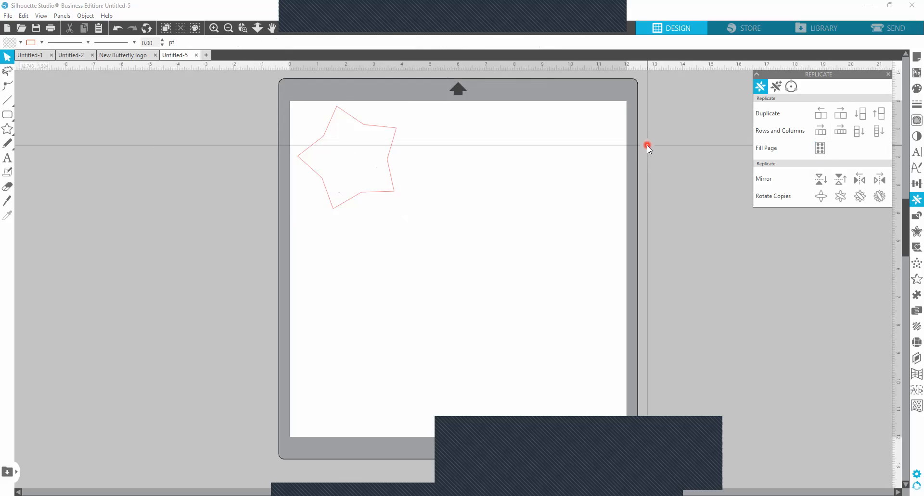
pyautogui.click(364, 127)
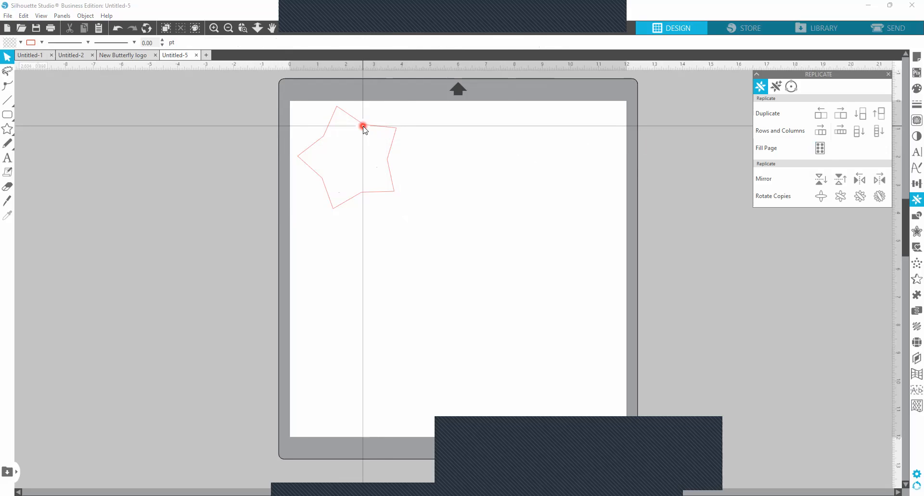
pyautogui.click(820, 155)
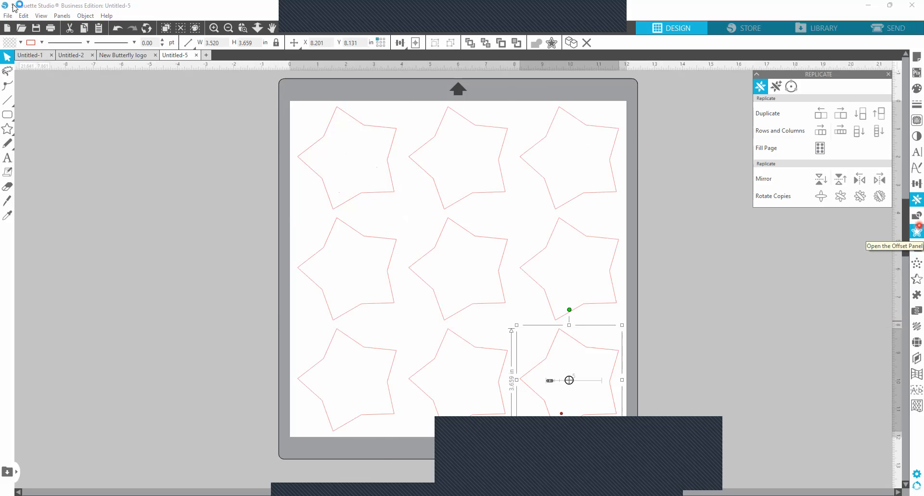
# Step: Set the nesting padding to 3 and rotations to 16, and try to nest the stars
pyautogui.click(63, 16)
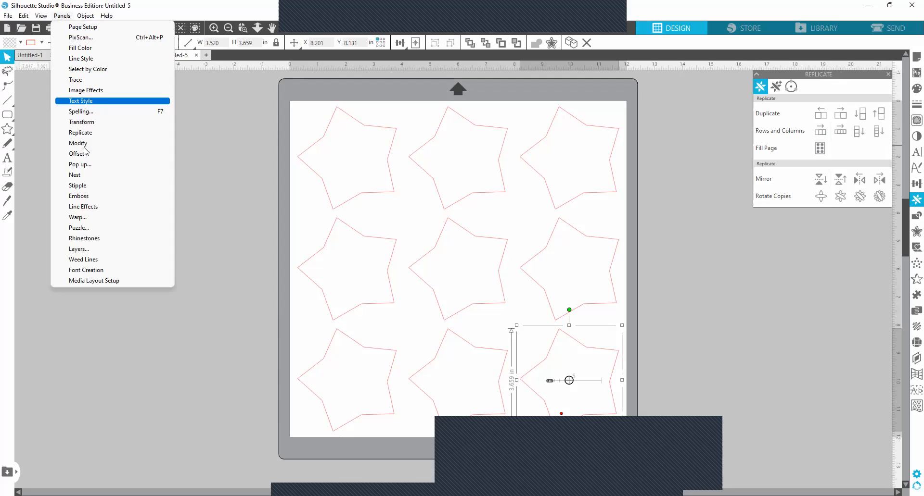
pyautogui.click(87, 175)
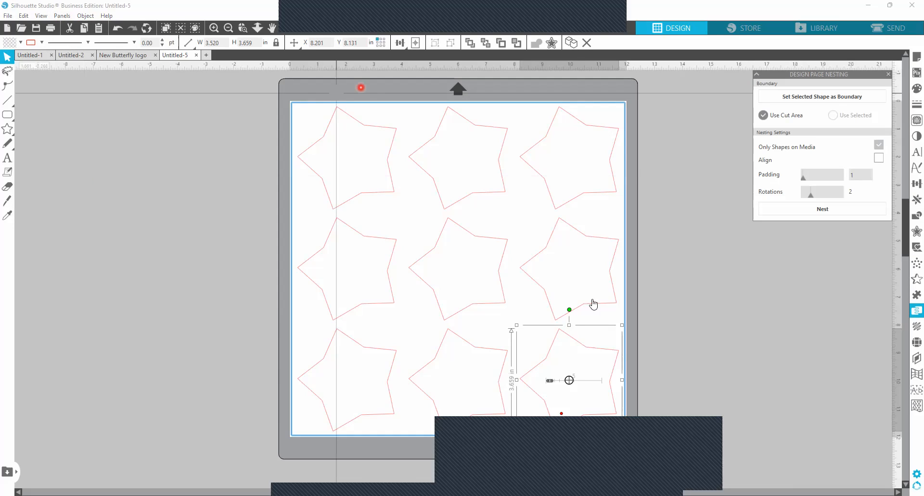
pyautogui.click(728, 324)
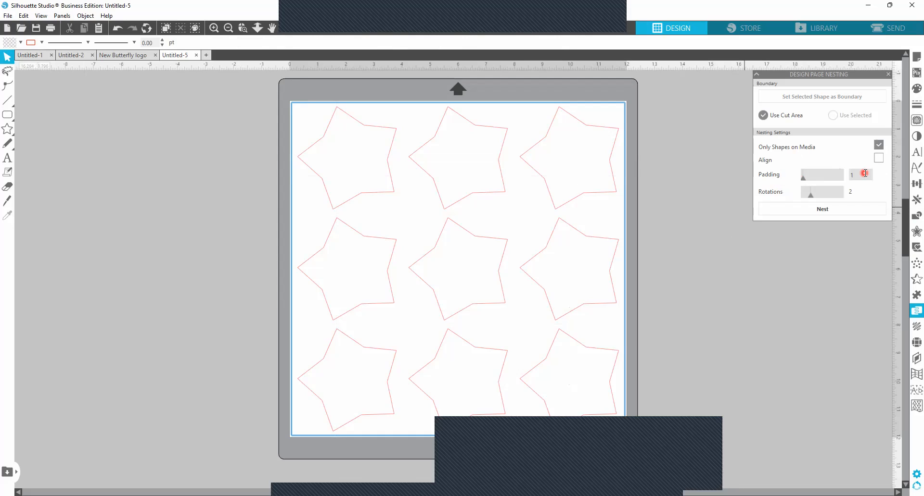
pyautogui.write('3')
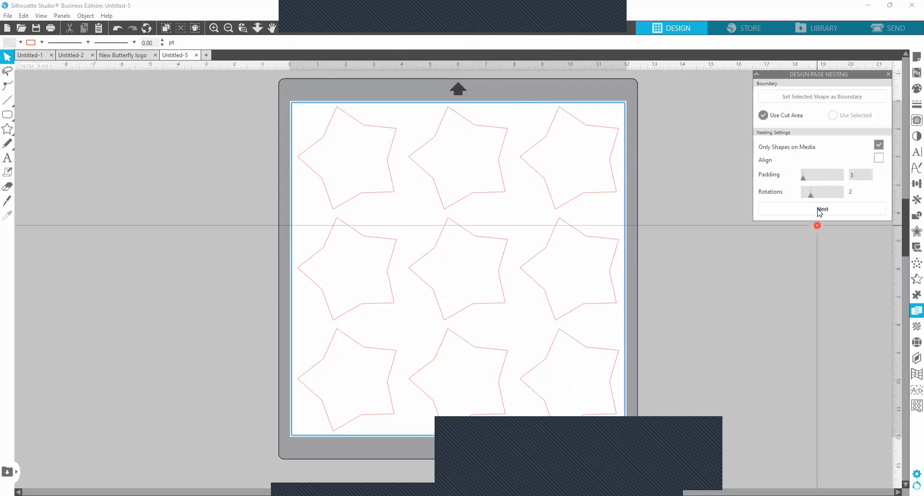
pyautogui.moveTo(812, 196); pyautogui.dragTo(842, 194)
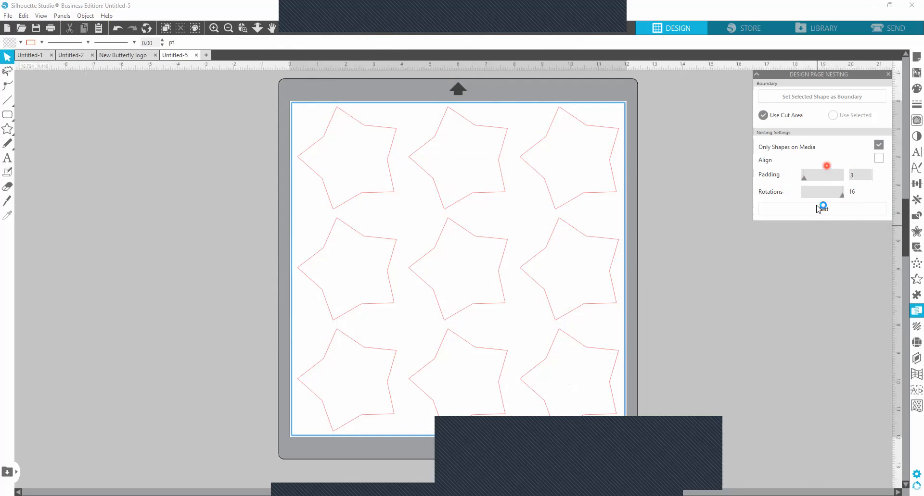
pyautogui.click(814, 214)
pyautogui.click(822, 210)
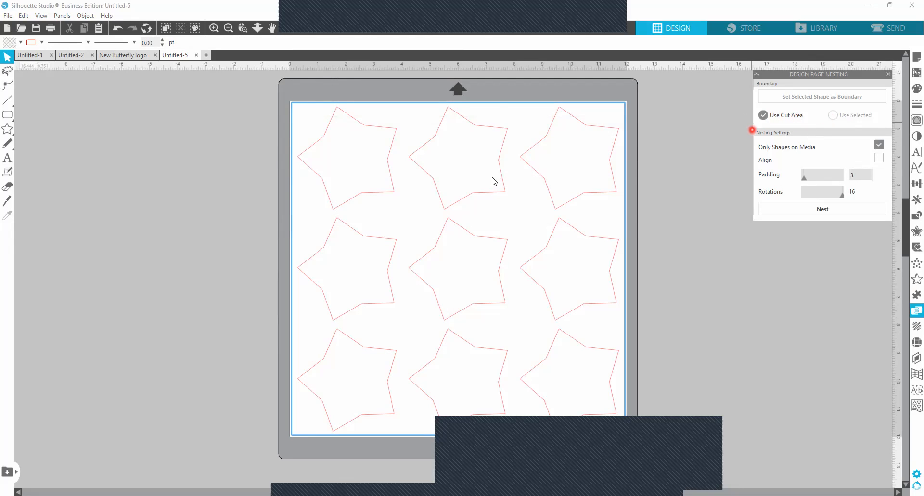
# Step: Try moving the middle star of the upper row off the page beside the mat, and undo the move
pyautogui.moveTo(466, 122); pyautogui.dragTo(60, 122)
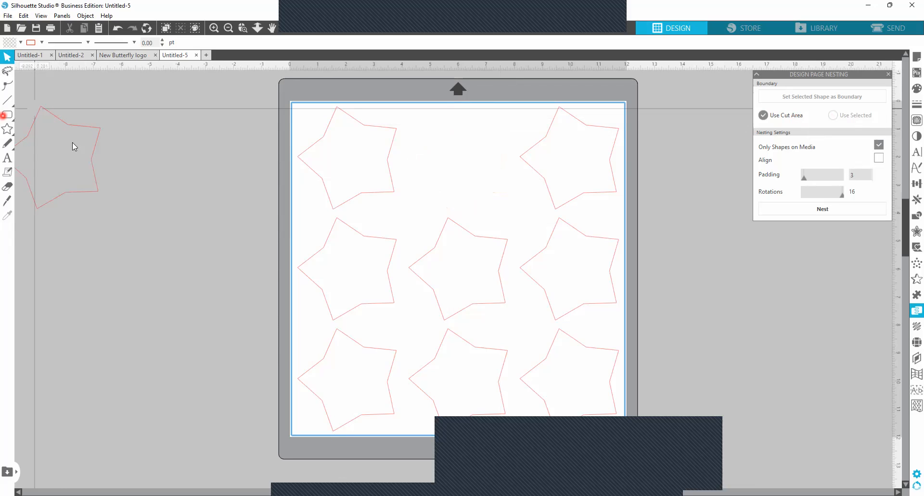
pyautogui.click(72, 130)
pyautogui.keyDown('shift'); pyautogui.click(385, 146); pyautogui.keyUp('shift')
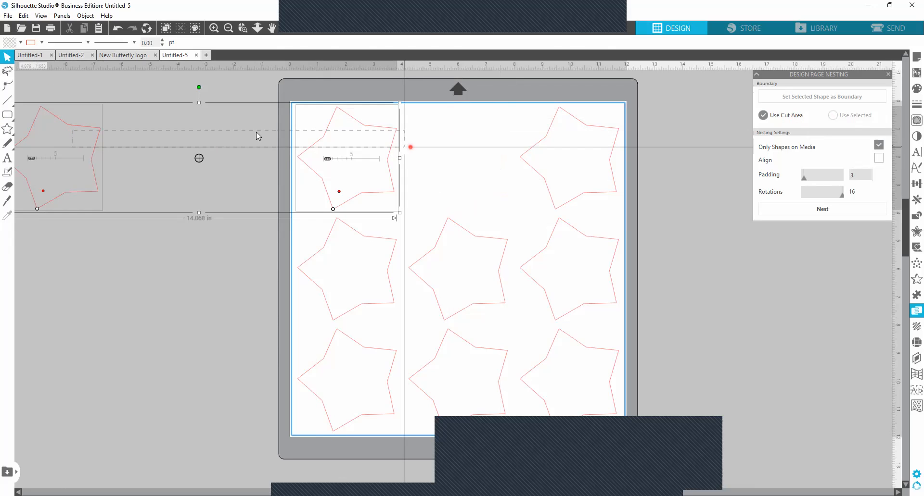
pyautogui.click(472, 186)
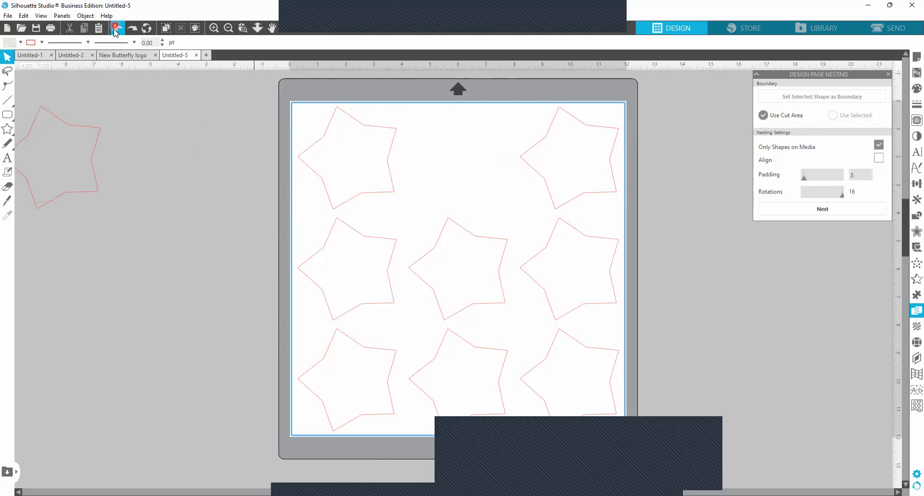
pyautogui.click(194, 130)
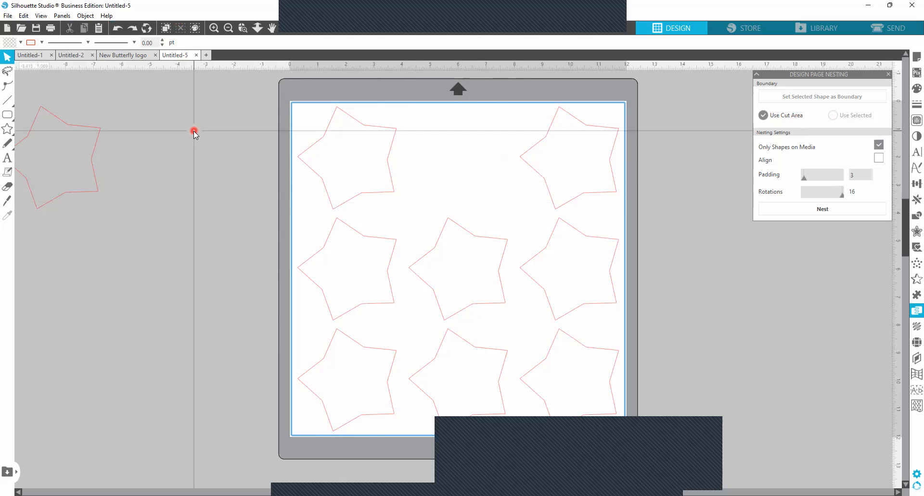
pyautogui.hotkey('ctrl', 'y')
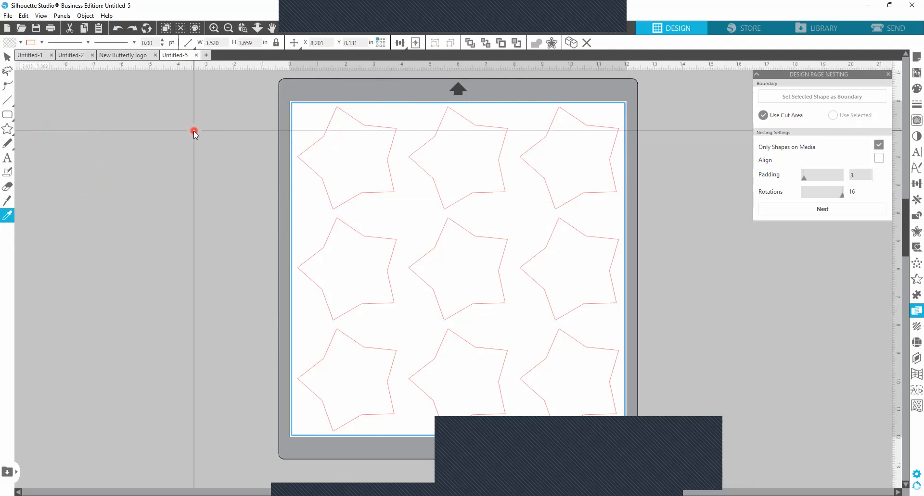
pyautogui.press('Escape')
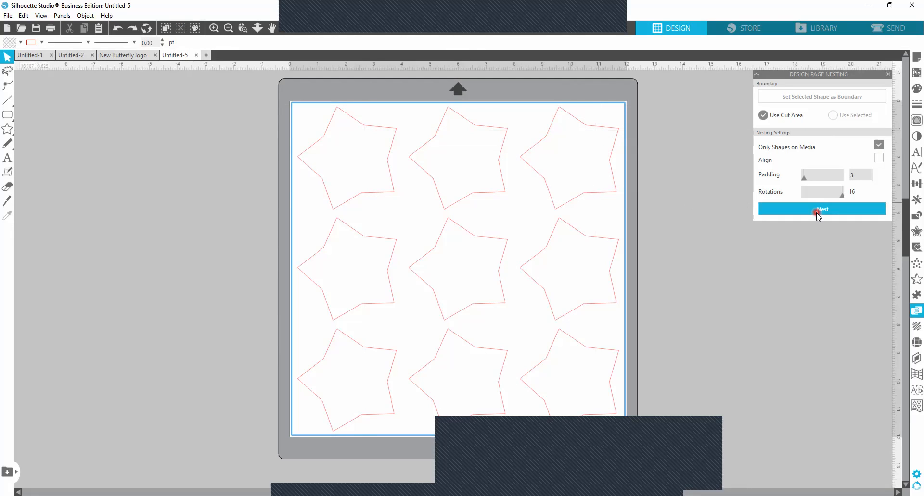
# Step: Nest all the stars on the page within the cut area using the current nesting settings
pyautogui.click(844, 211)
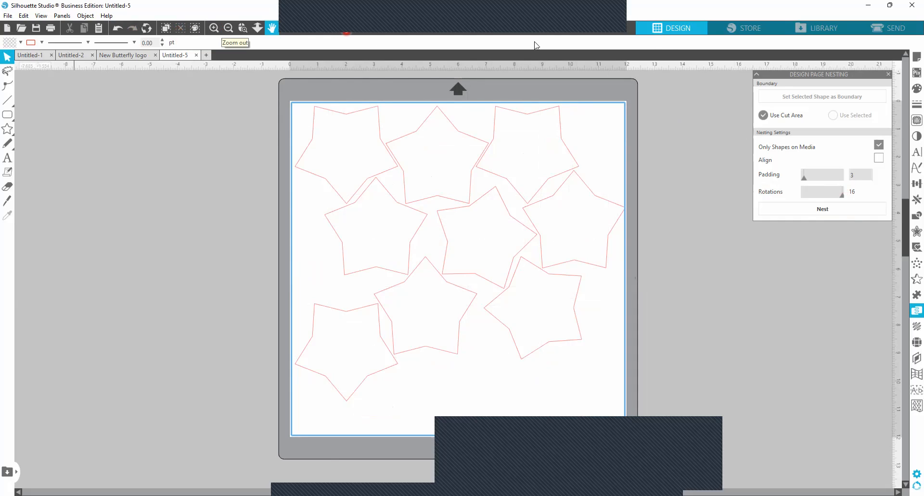
pyautogui.click(912, 62)
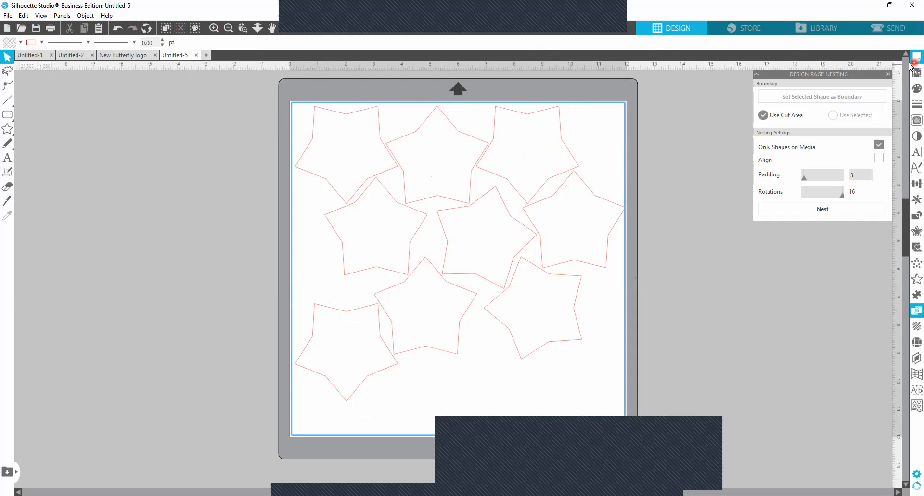
pyautogui.click(509, 380)
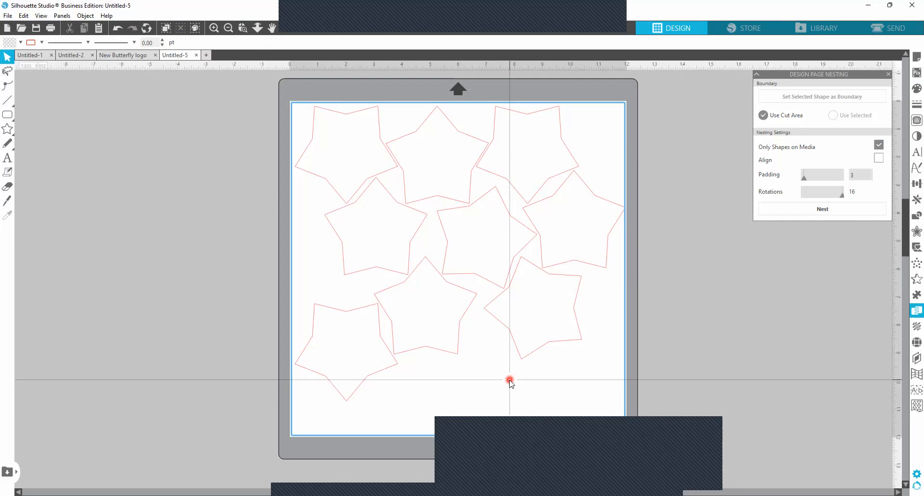